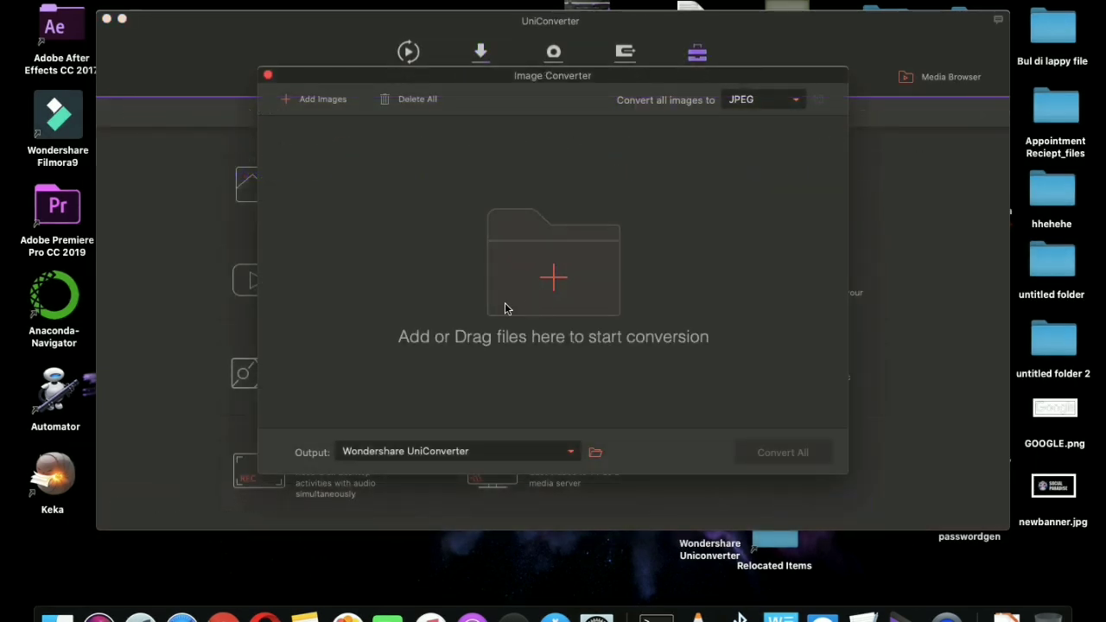
Add images in Image Converter, then pick Gear VR in VR Converter and close it
click(579, 277)
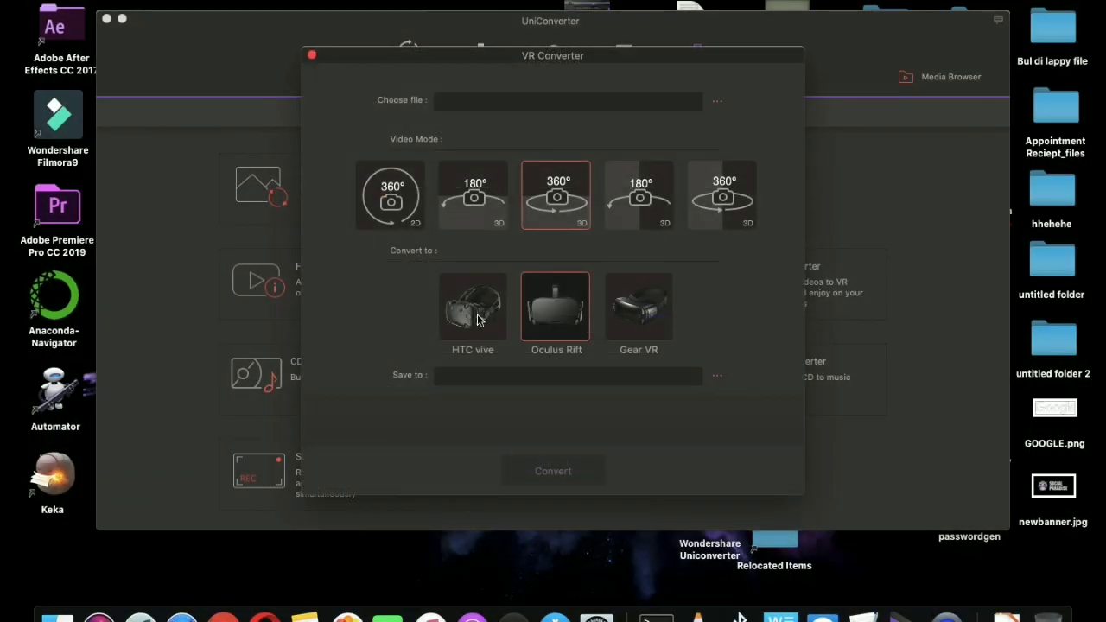
click(655, 326)
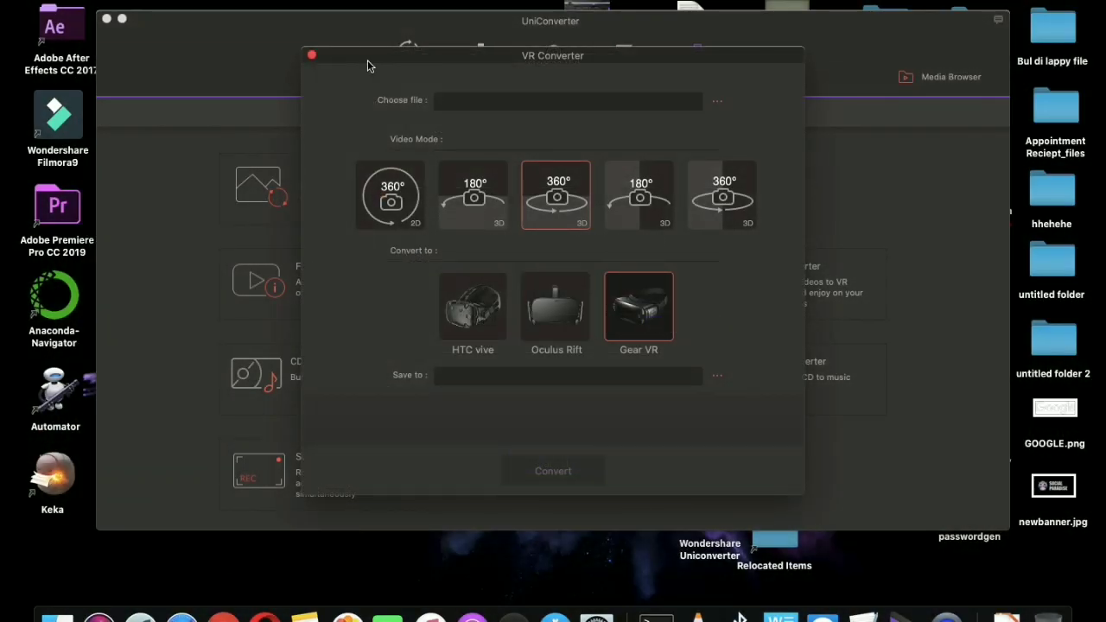
click(312, 54)
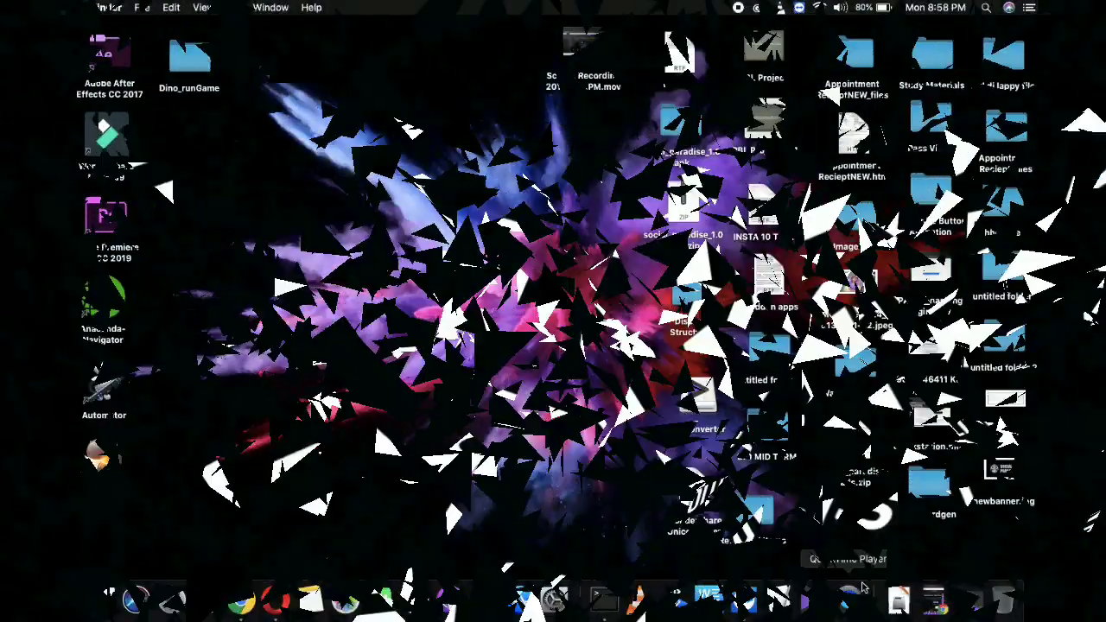
Launch UniConverter from the dock, then minimize and restore its window
click(816, 605)
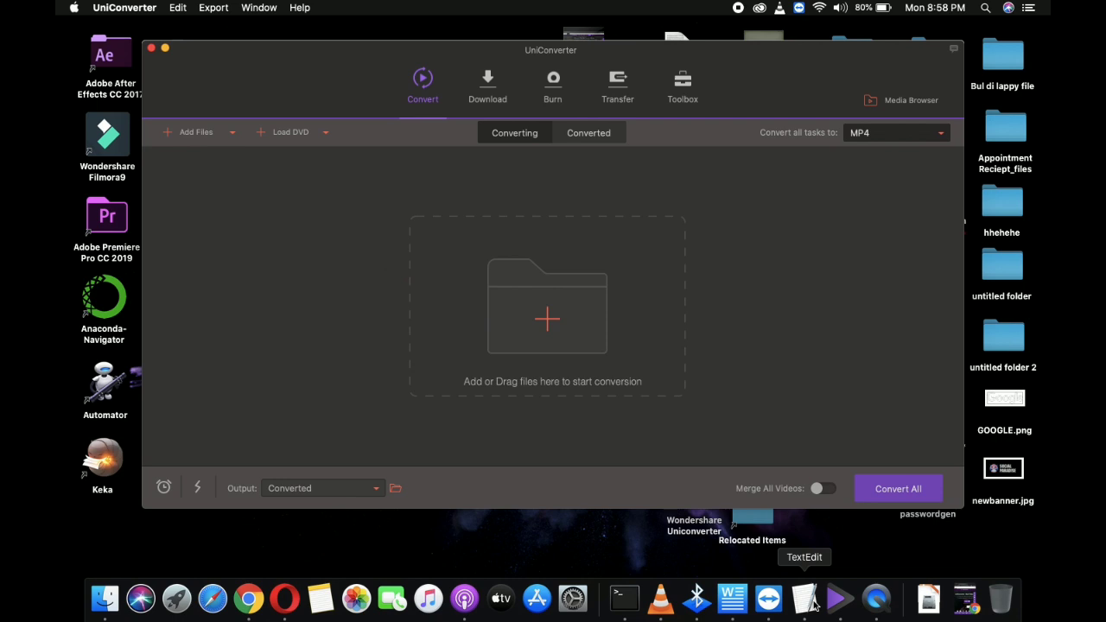
click(167, 50)
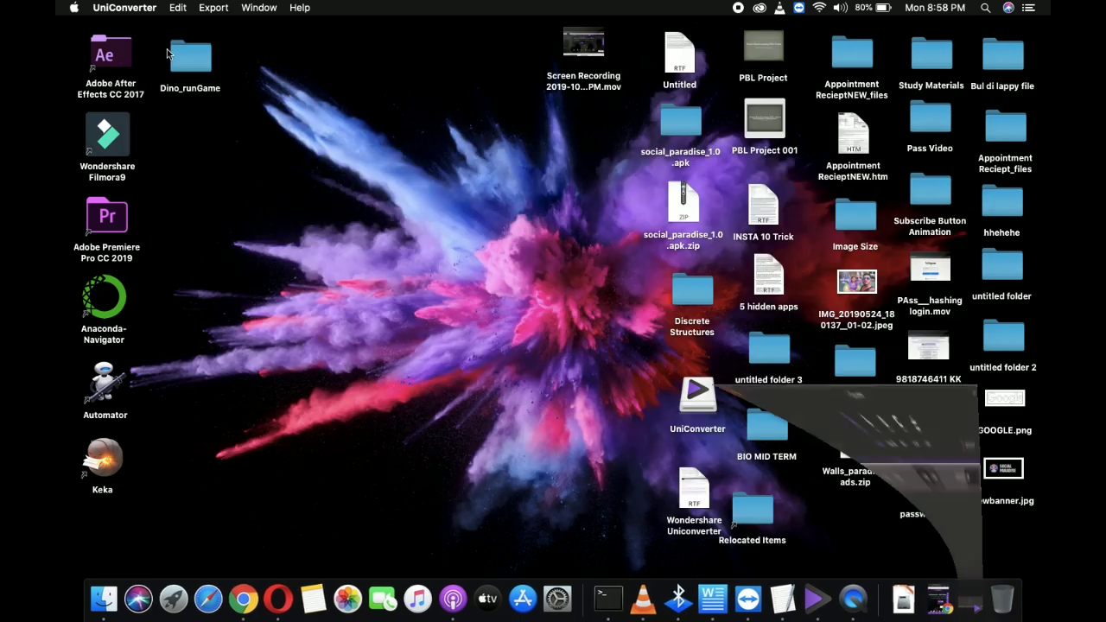
click(818, 605)
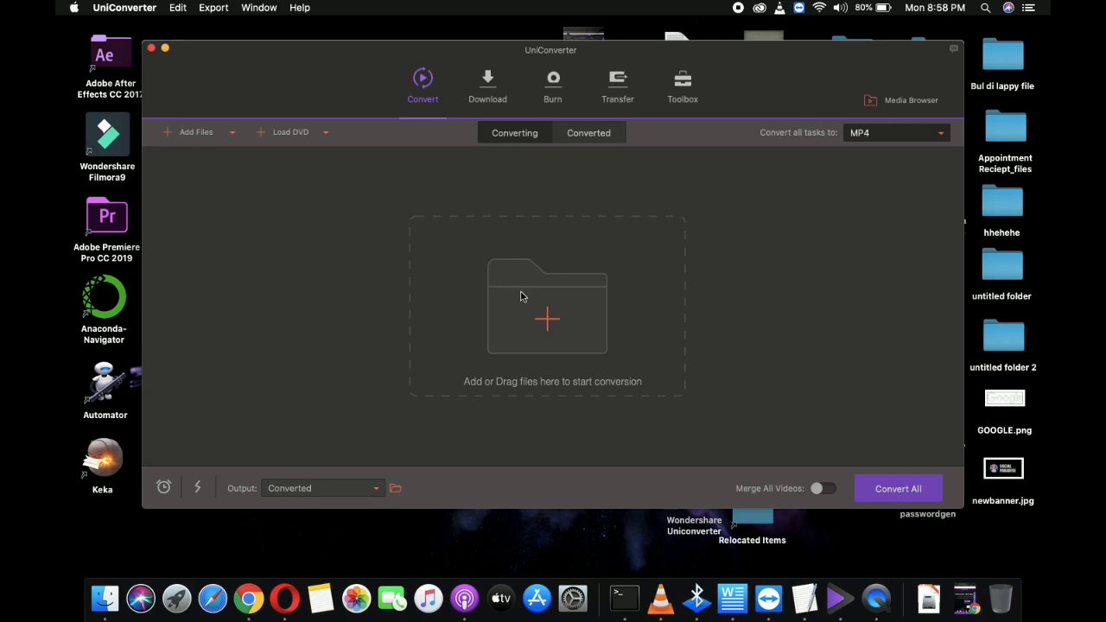
Set the loaded video's output format to MP4 HD 720P and start converting it
click(484, 98)
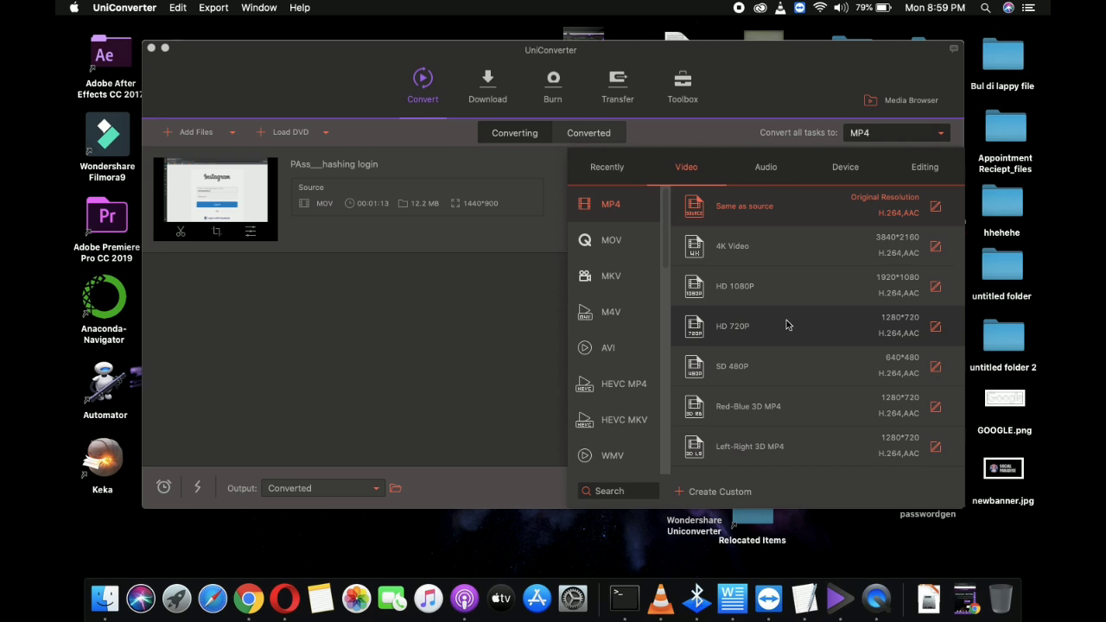
click(787, 324)
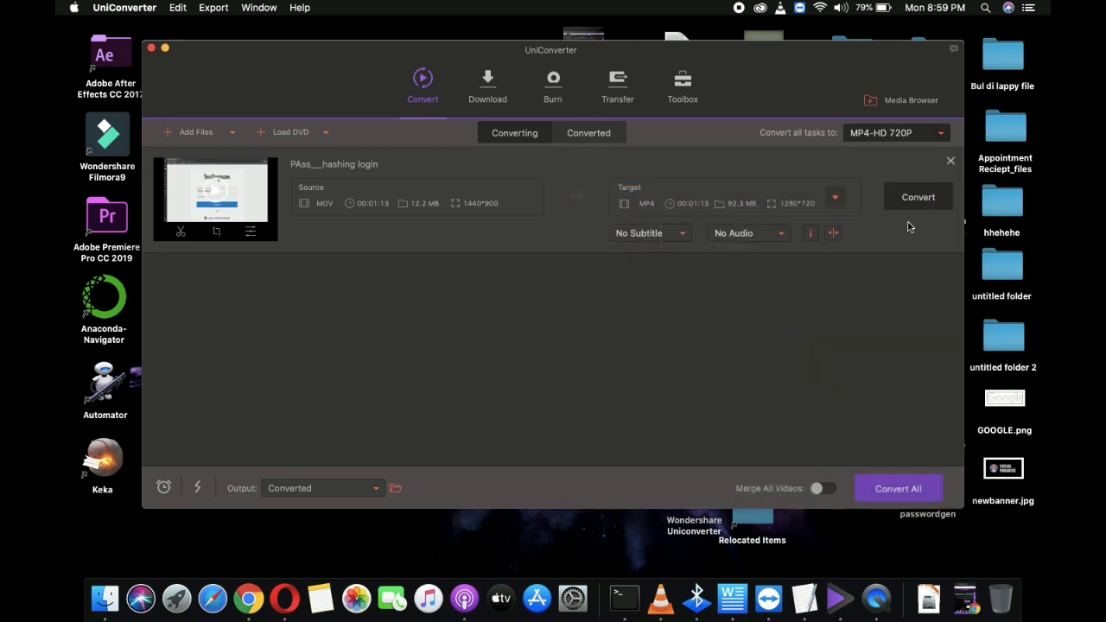
click(921, 198)
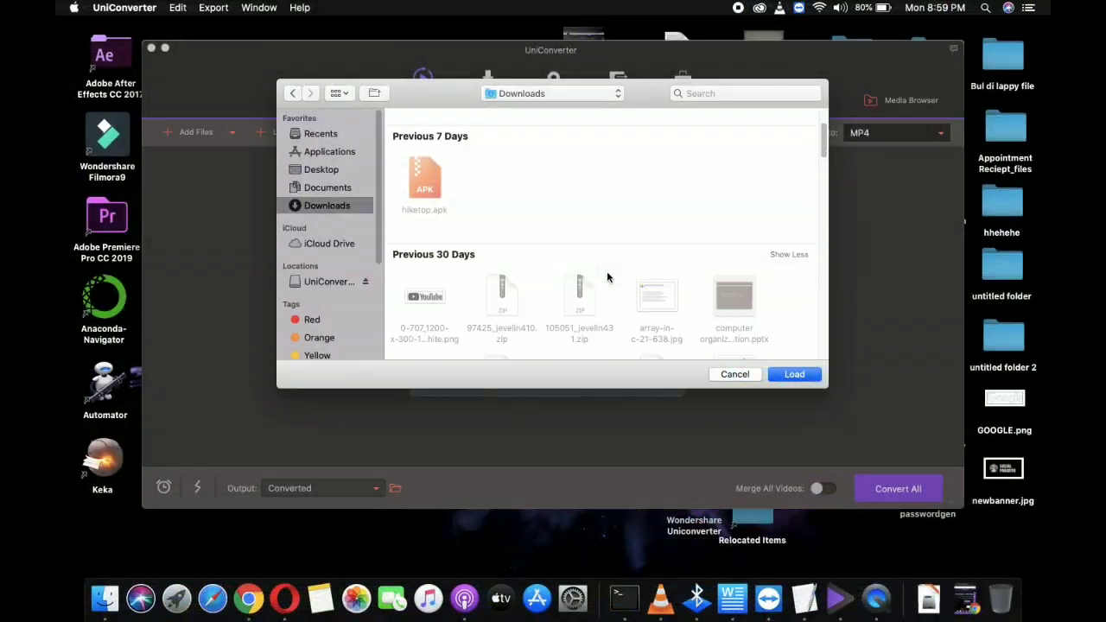
Scroll through the Downloads folder, then switch to Desktop to look for a file
scroll(608, 278, down, 5)
scroll(608, 277, down, 20)
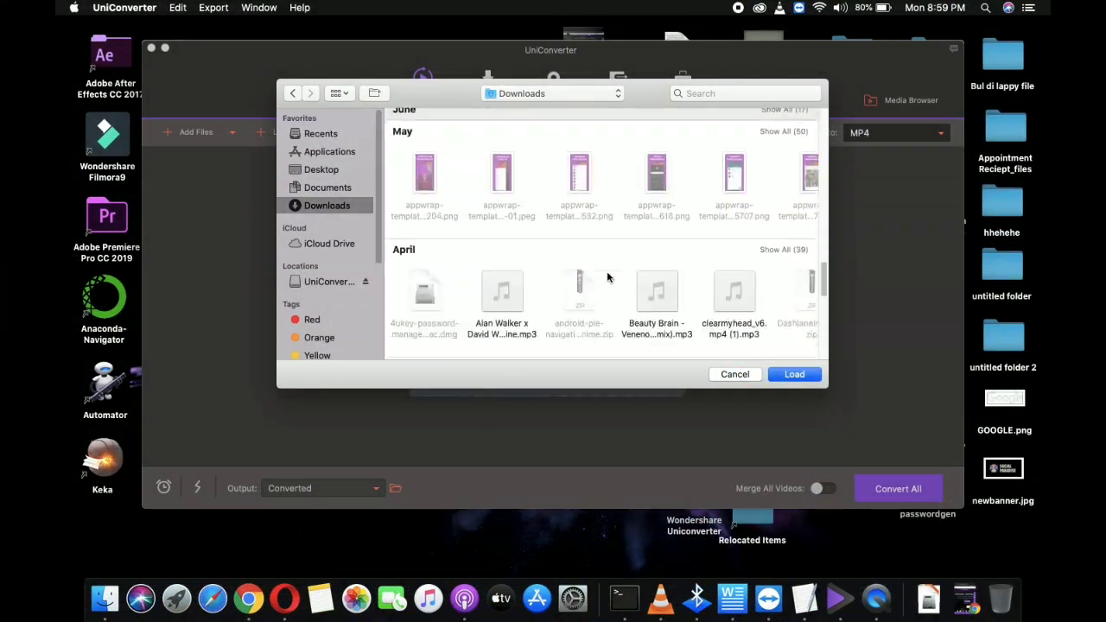
scroll(608, 277, down, 2)
scroll(608, 278, up, 10)
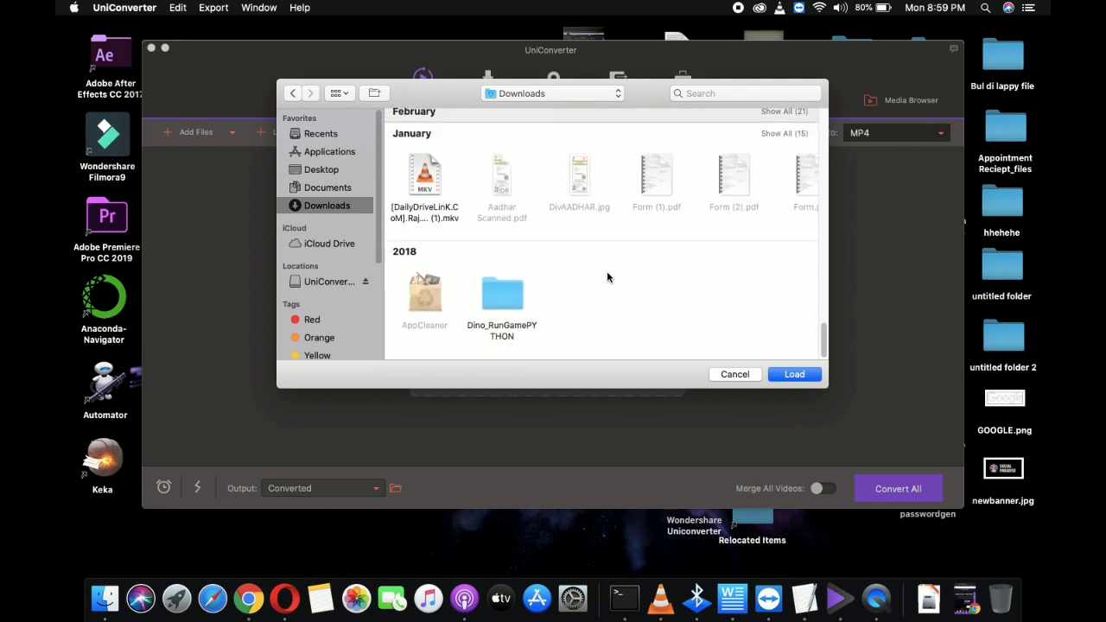
scroll(607, 278, up, 8)
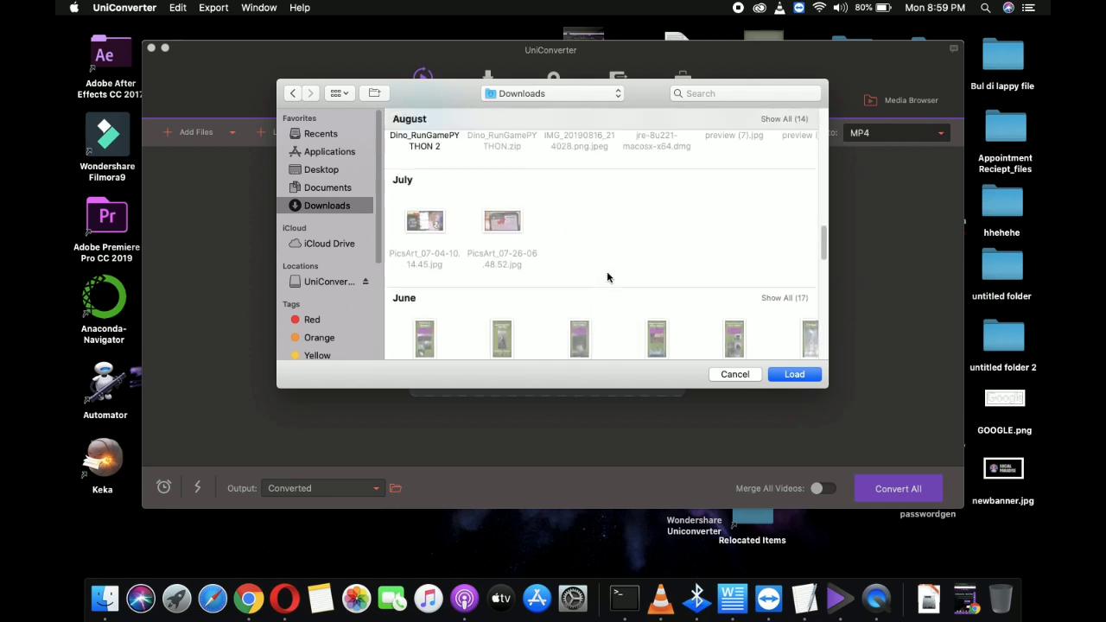
click(339, 170)
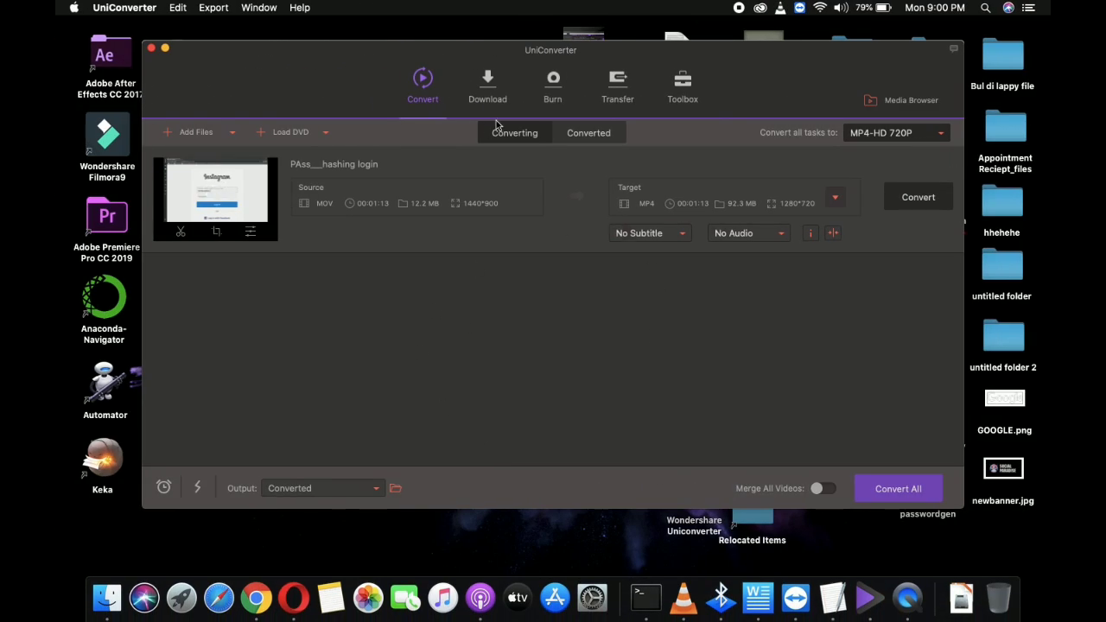
Paste the copied video link and download it as 720P MP4, after briefly trying 360P
click(498, 90)
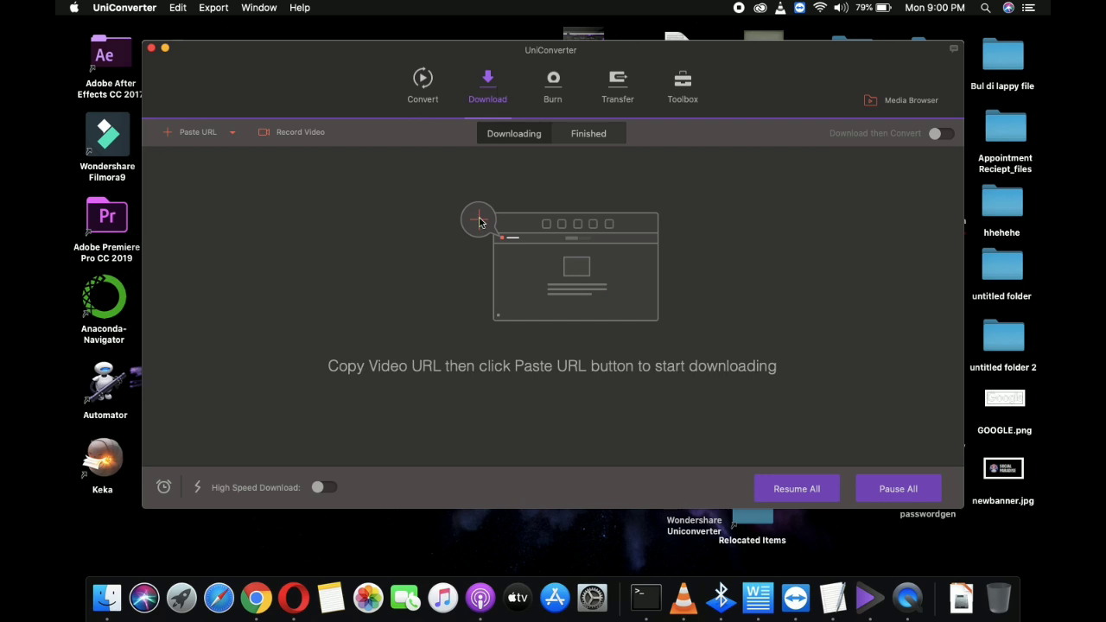
click(188, 135)
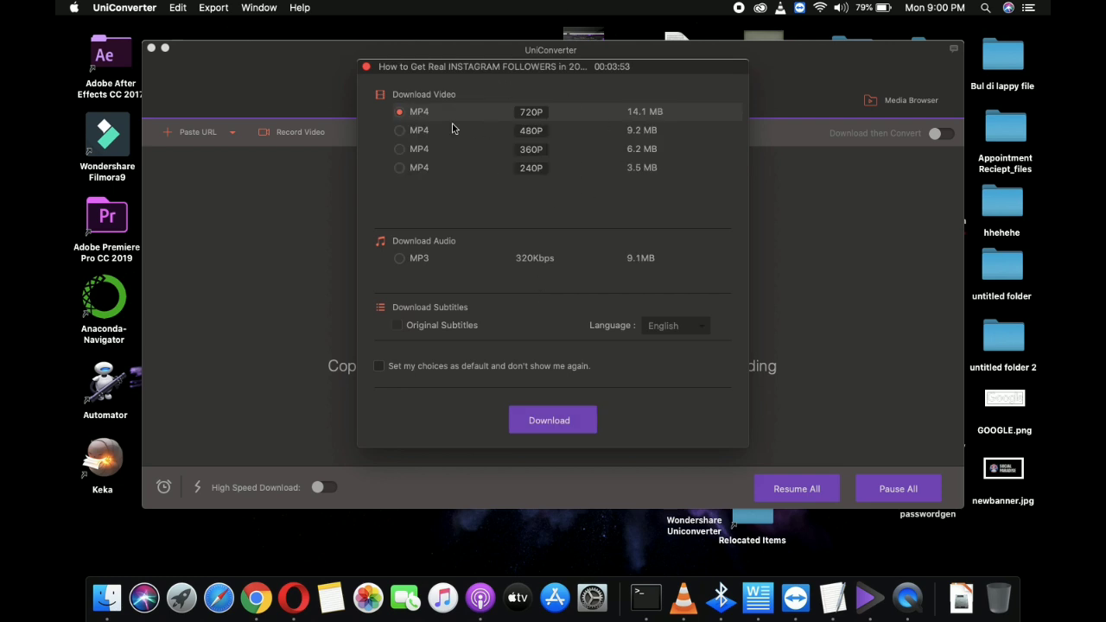
click(423, 149)
click(428, 150)
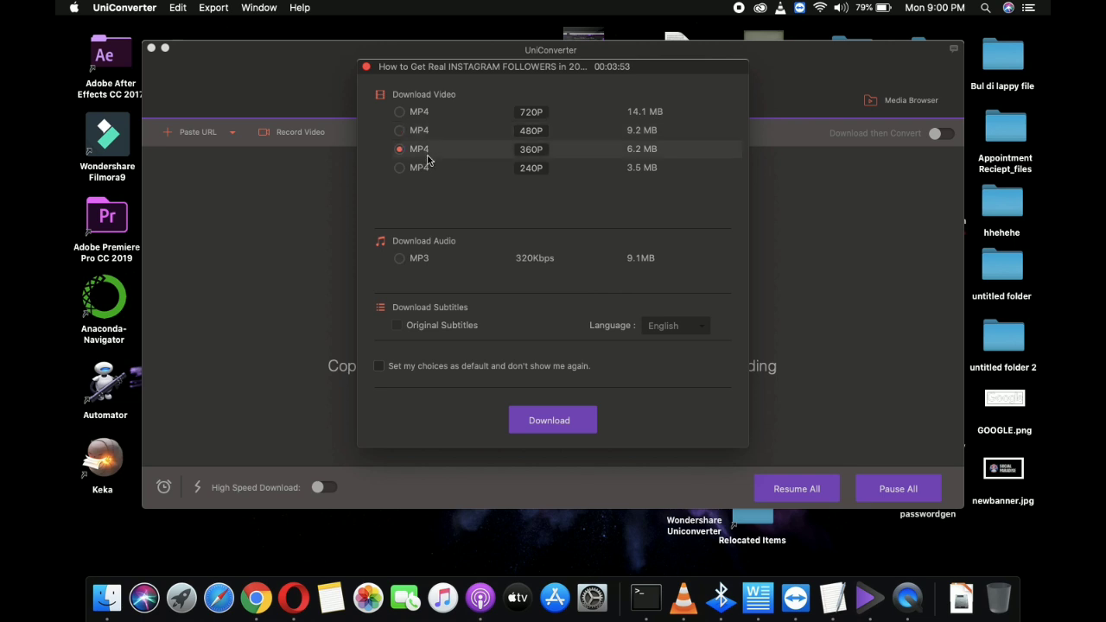
click(418, 114)
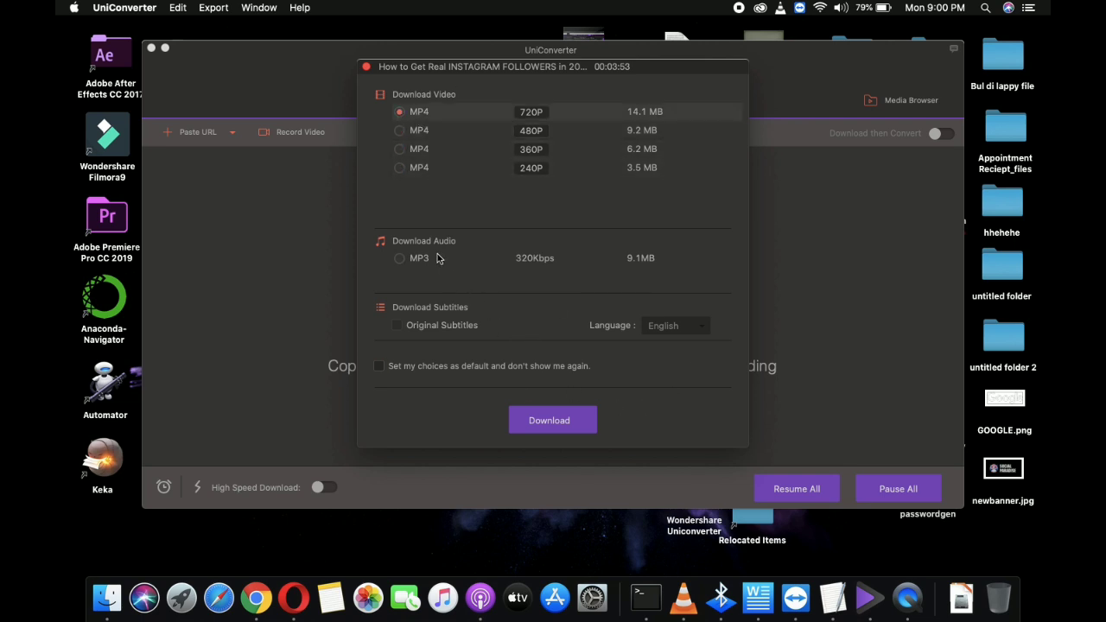
click(577, 420)
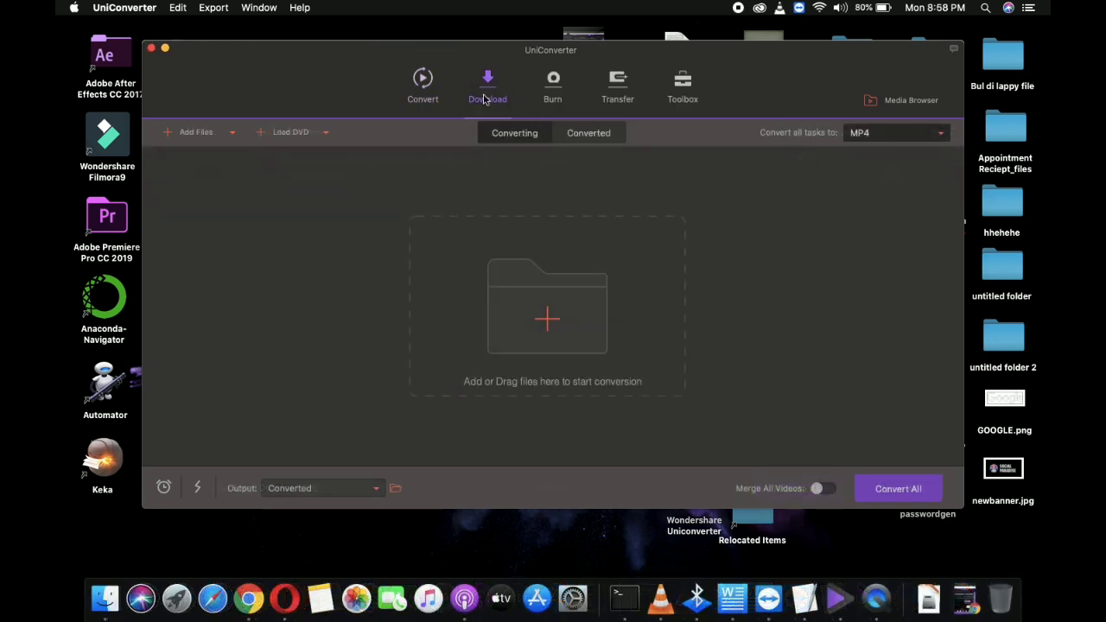
Visit the Download, Burn and Transfer pages, ending on the Toolbox tool grid
click(488, 92)
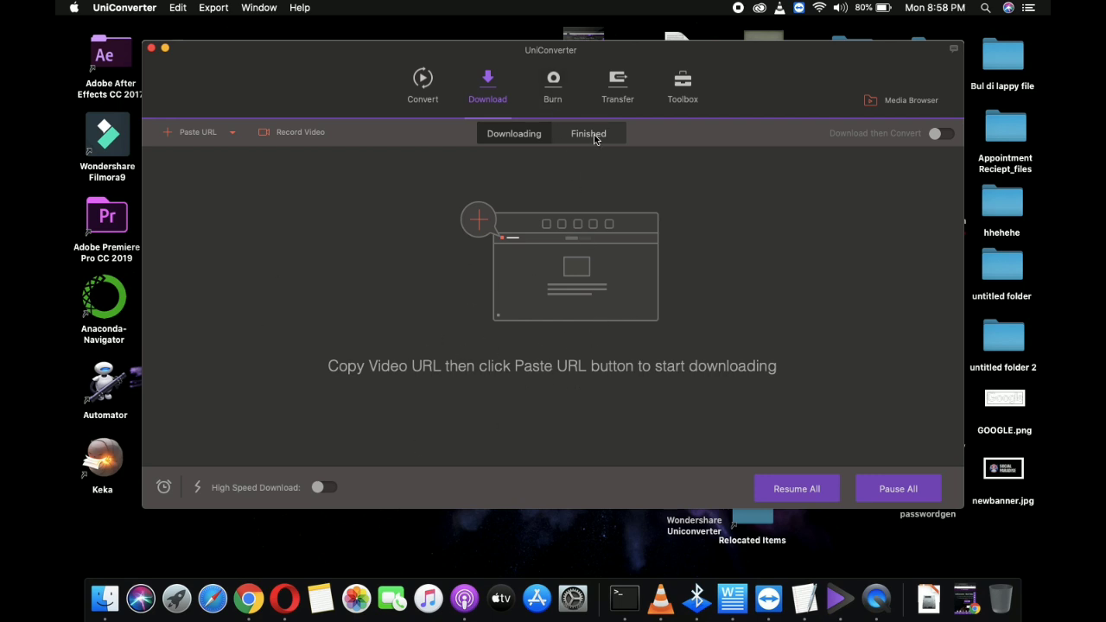
click(554, 87)
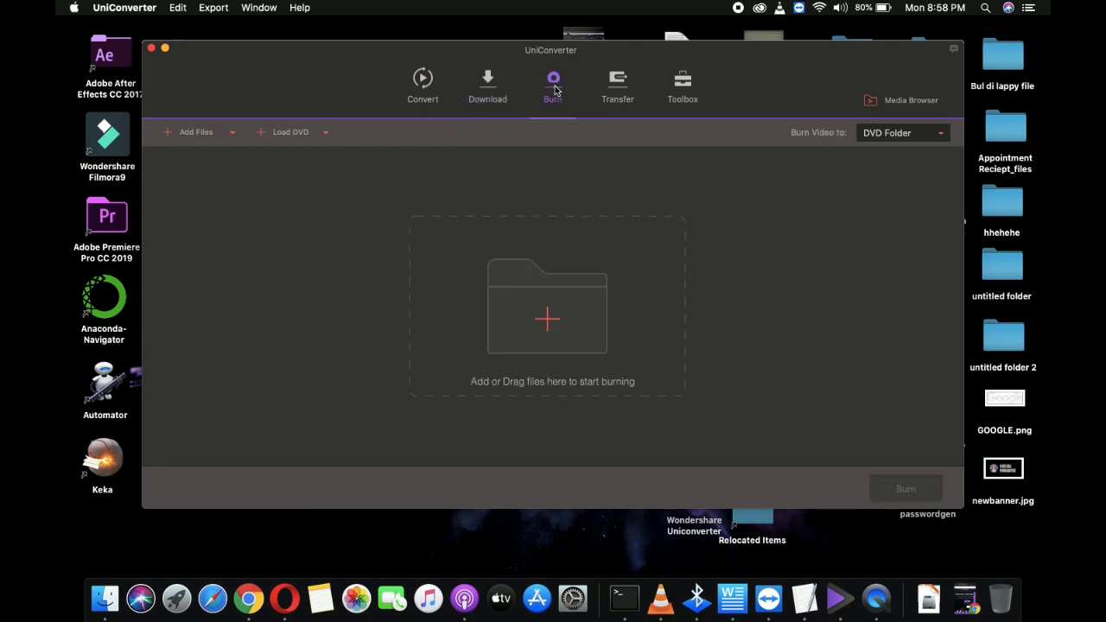
click(616, 102)
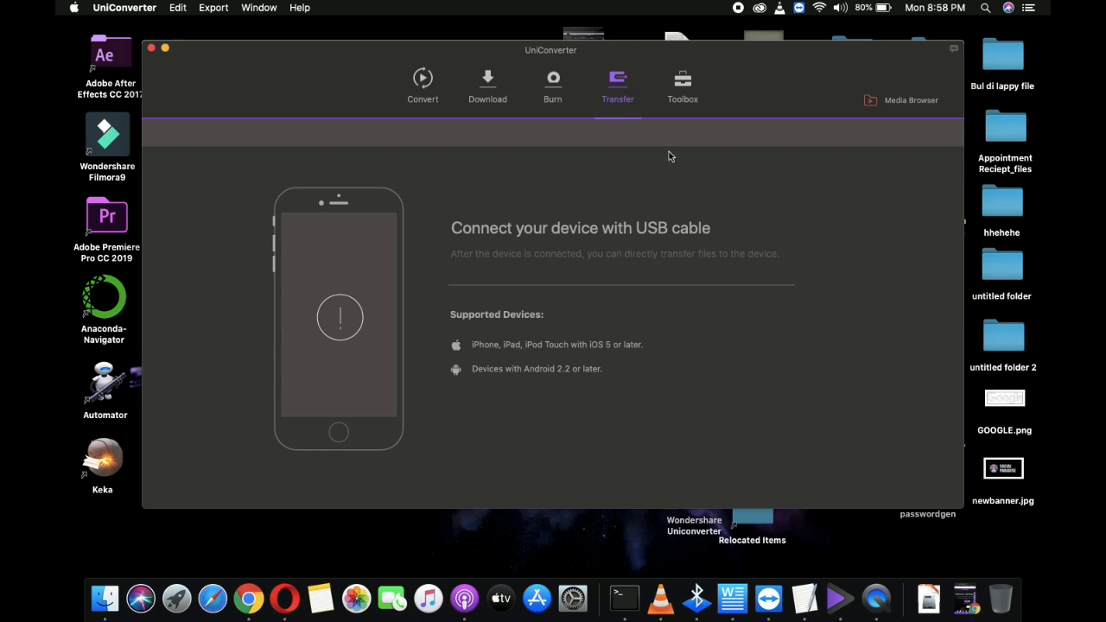
click(687, 106)
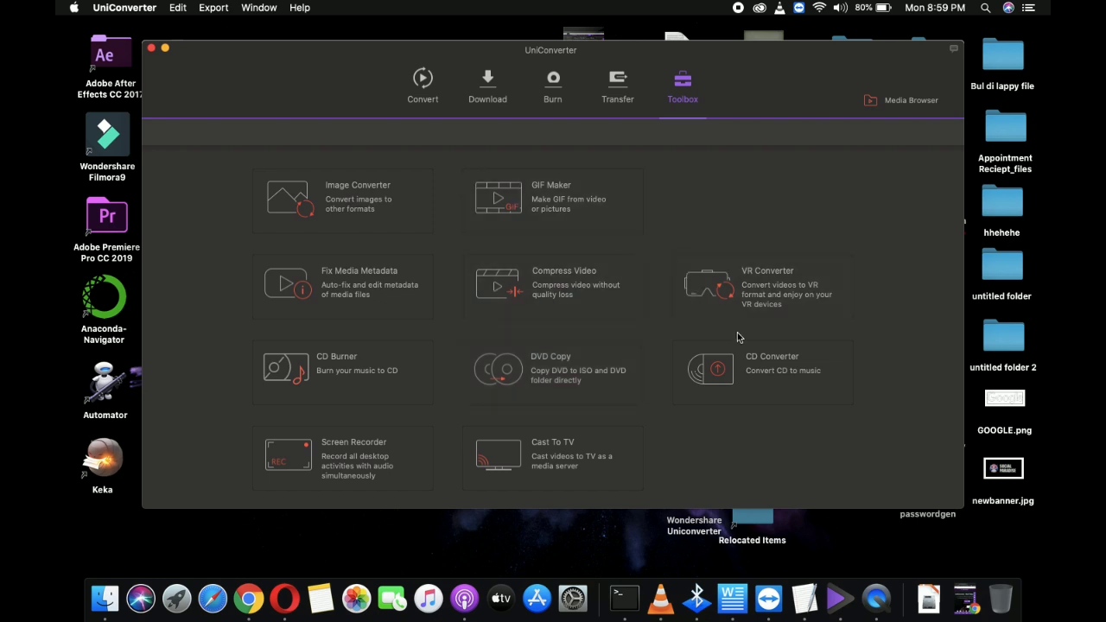
Browse the Downloads folder for a video from the Convert page, then close the media browser and open Toolbox
click(423, 82)
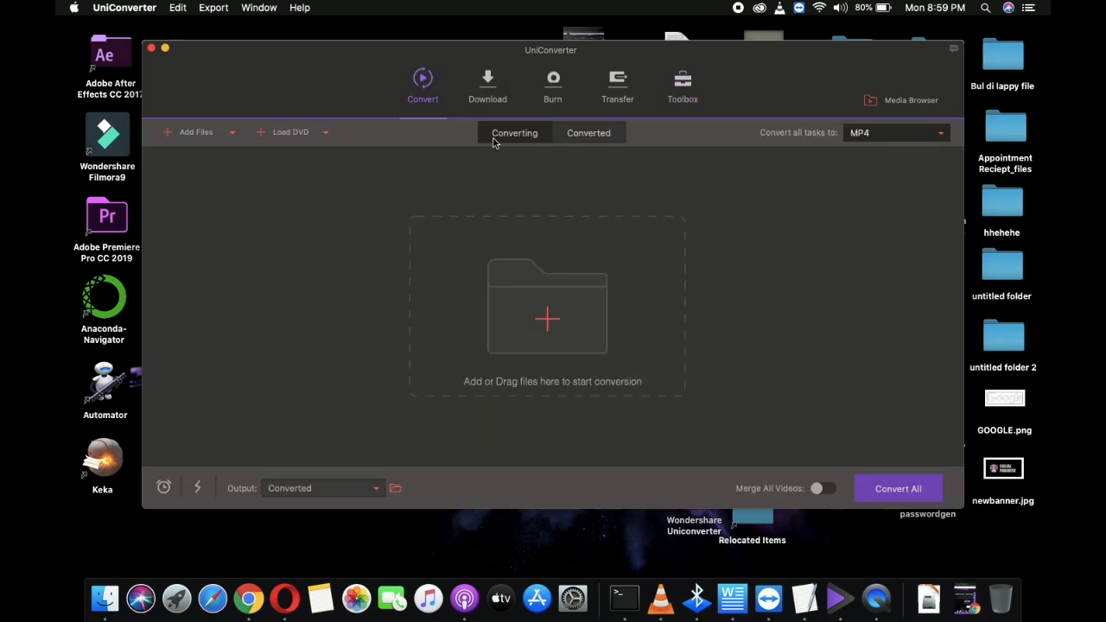
click(557, 335)
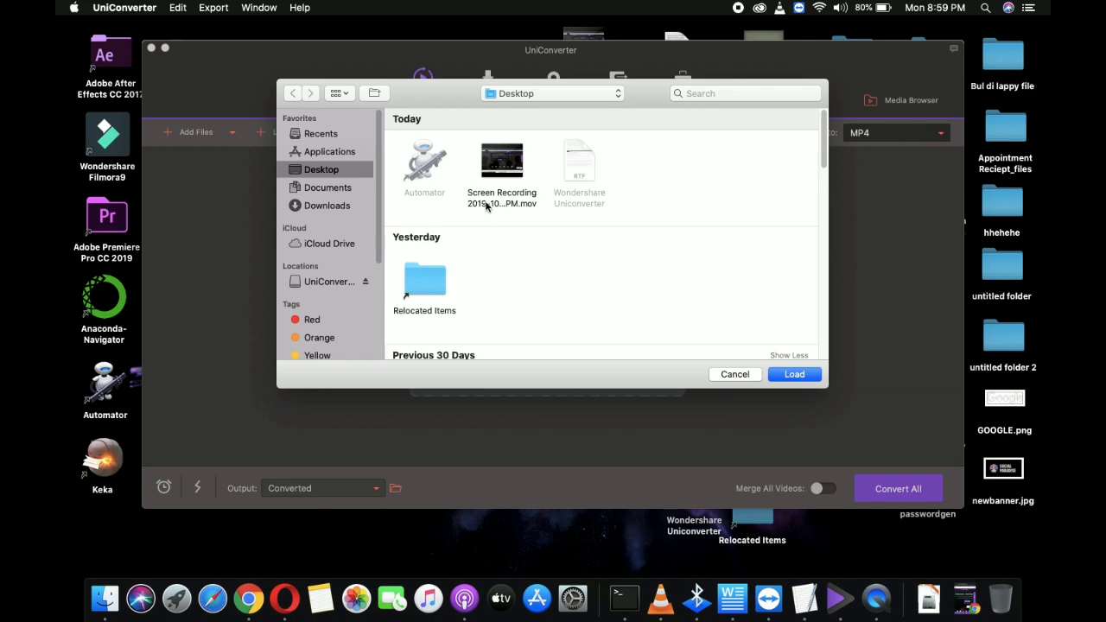
click(337, 205)
scroll(608, 277, down, 8)
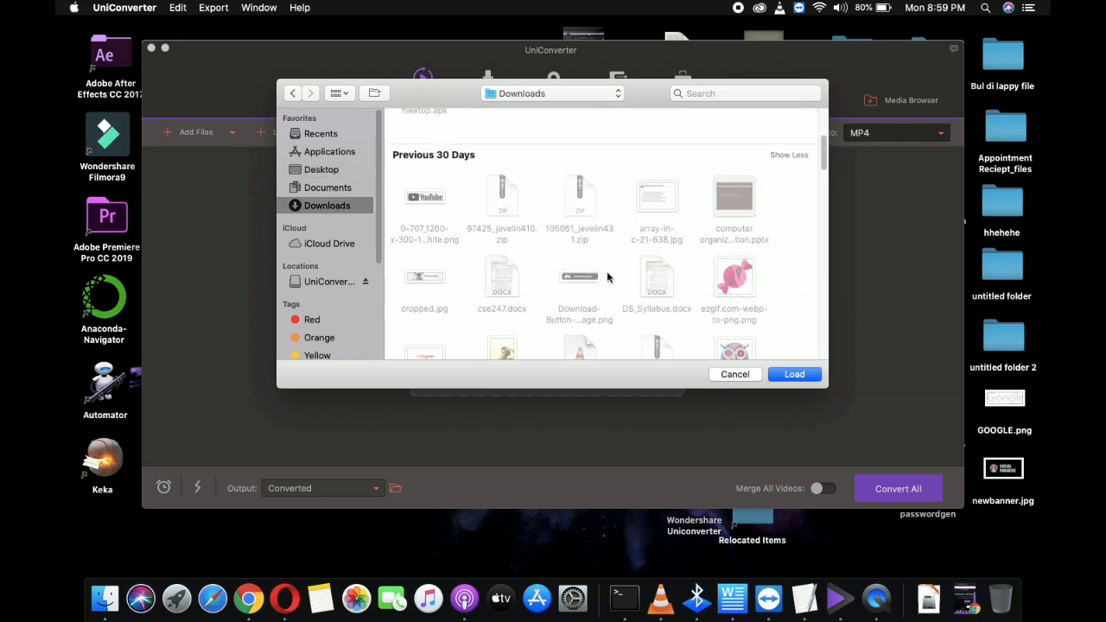
scroll(607, 276, down, 15)
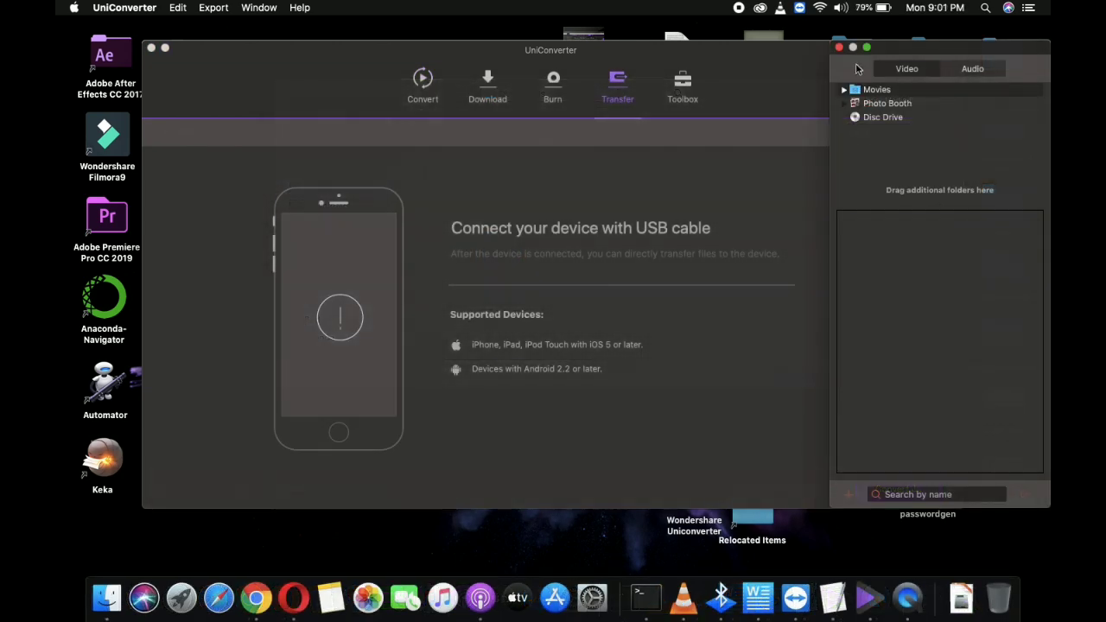
click(838, 49)
click(683, 90)
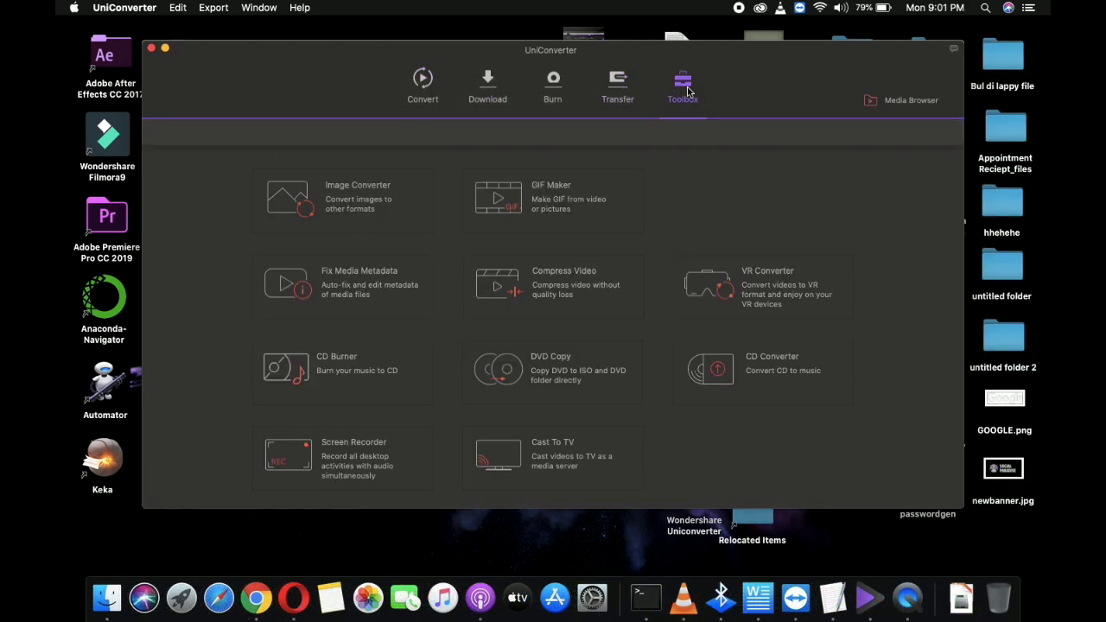
Convert the added image to PNG in Image Converter and open the resulting PNG file
click(342, 207)
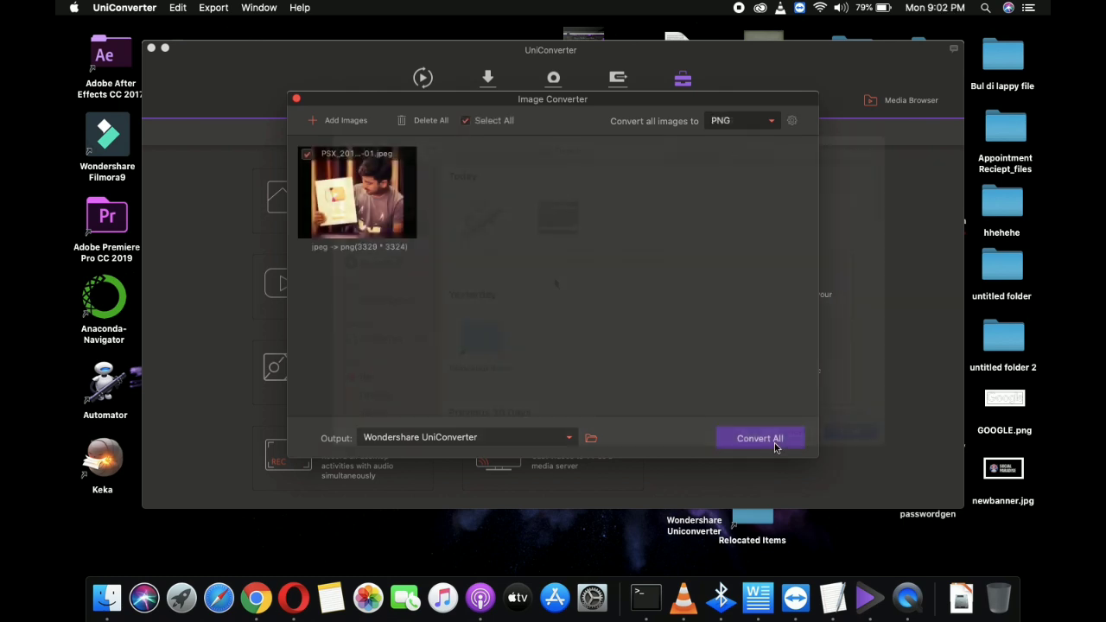
click(774, 441)
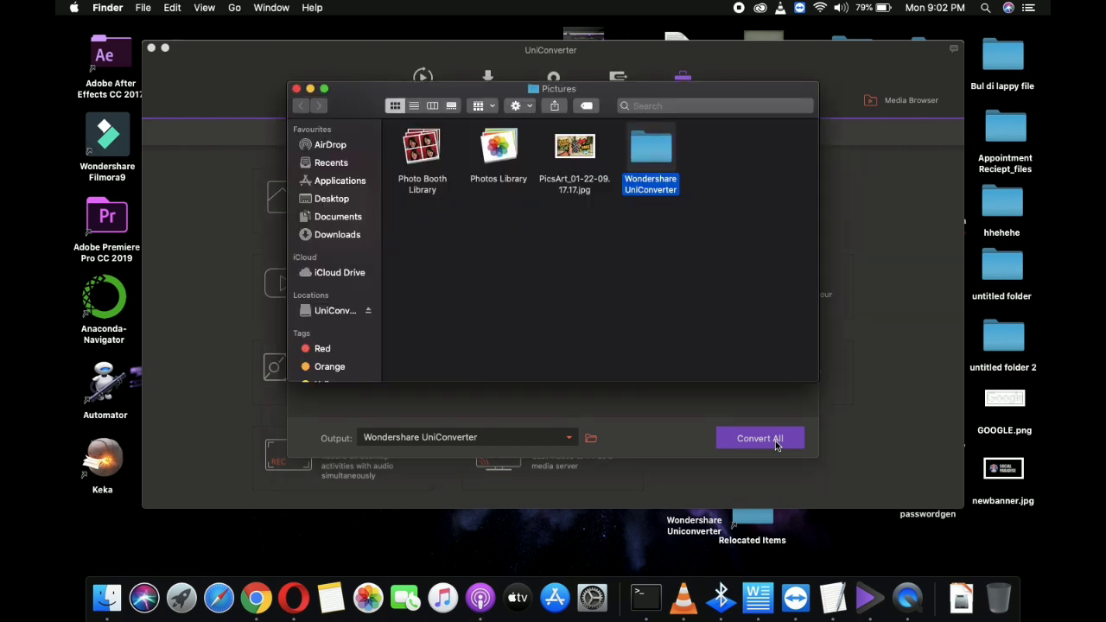
double_click(638, 154)
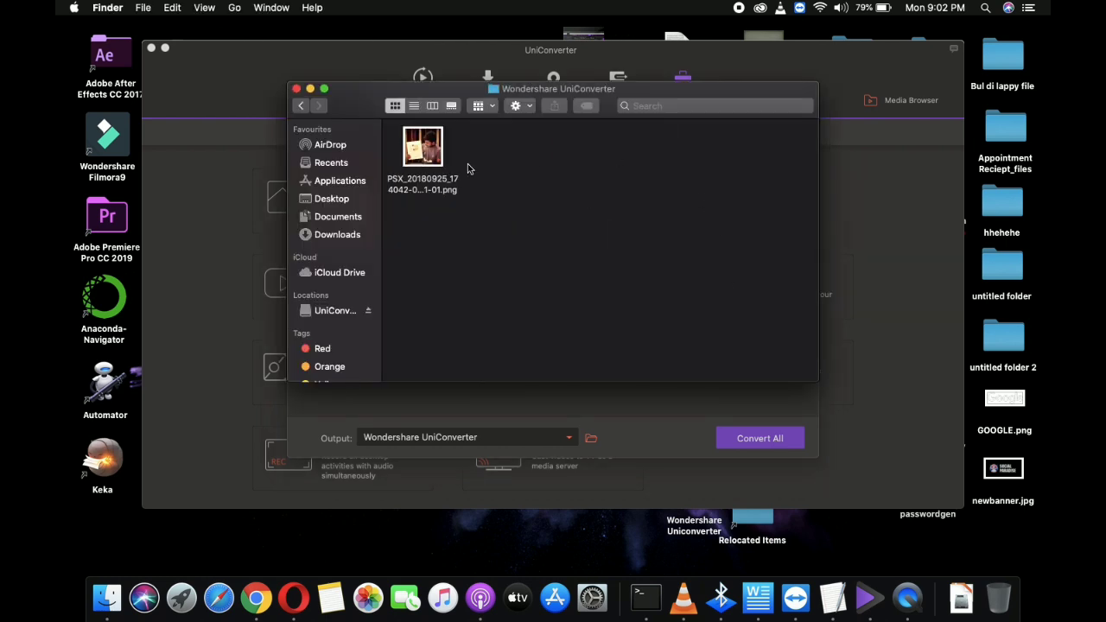
double_click(443, 155)
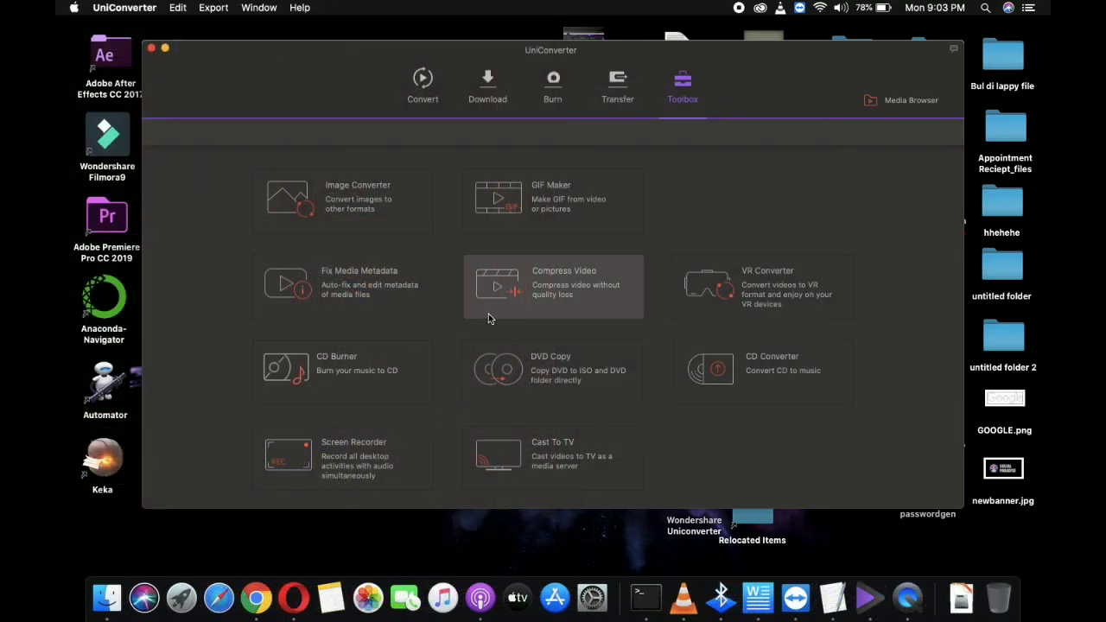
In VR Converter, try the modes and settle on 360° 3D for the Gear VR headset
click(705, 301)
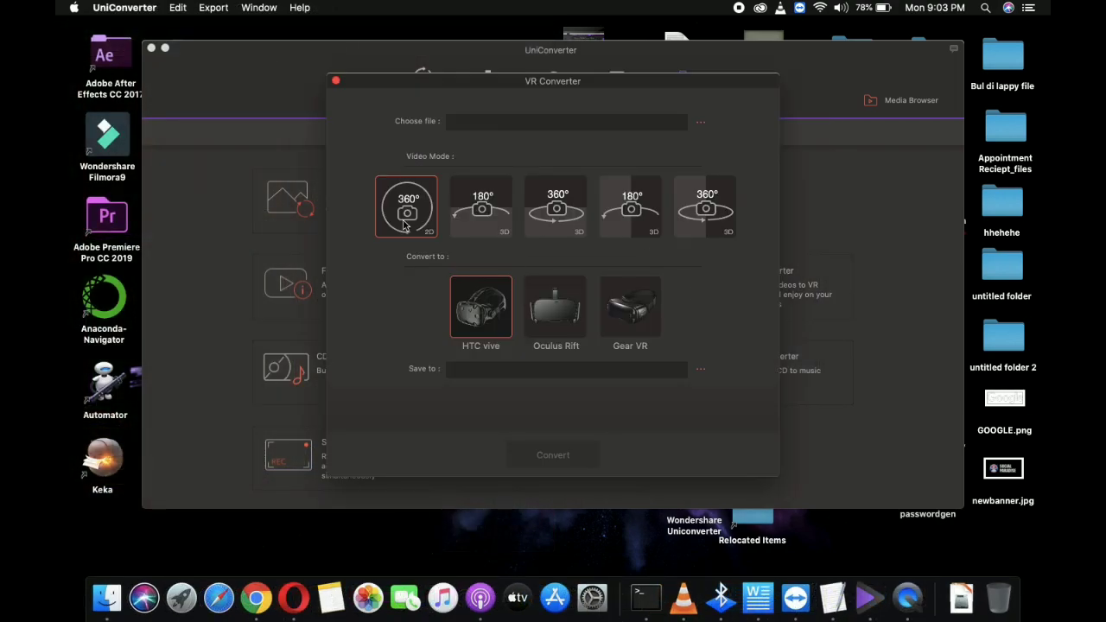
click(482, 225)
click(562, 219)
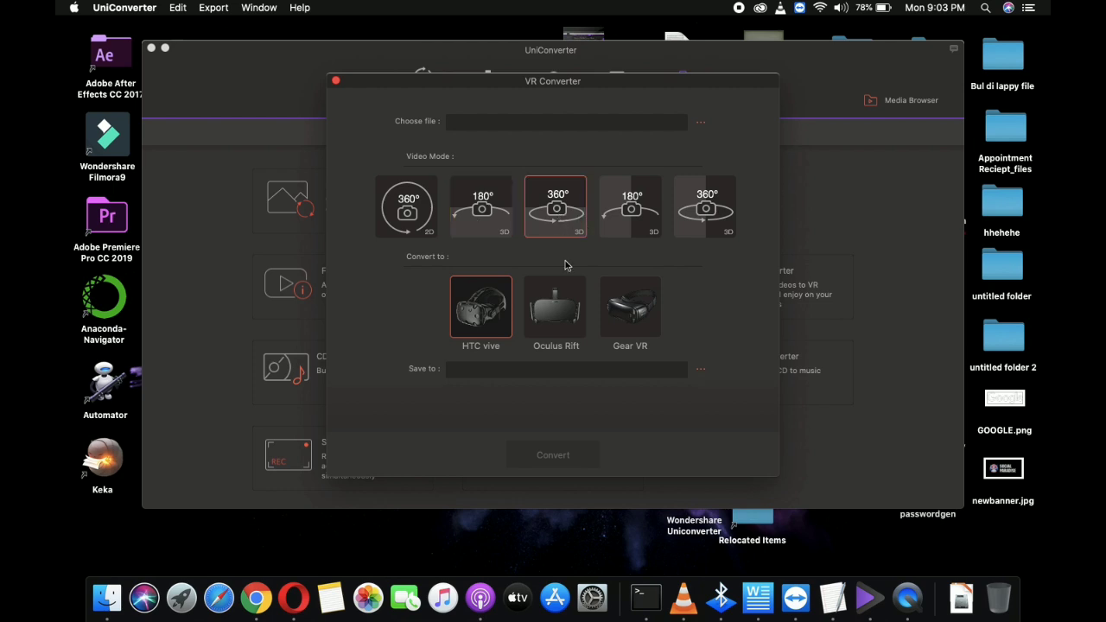
click(562, 330)
click(646, 325)
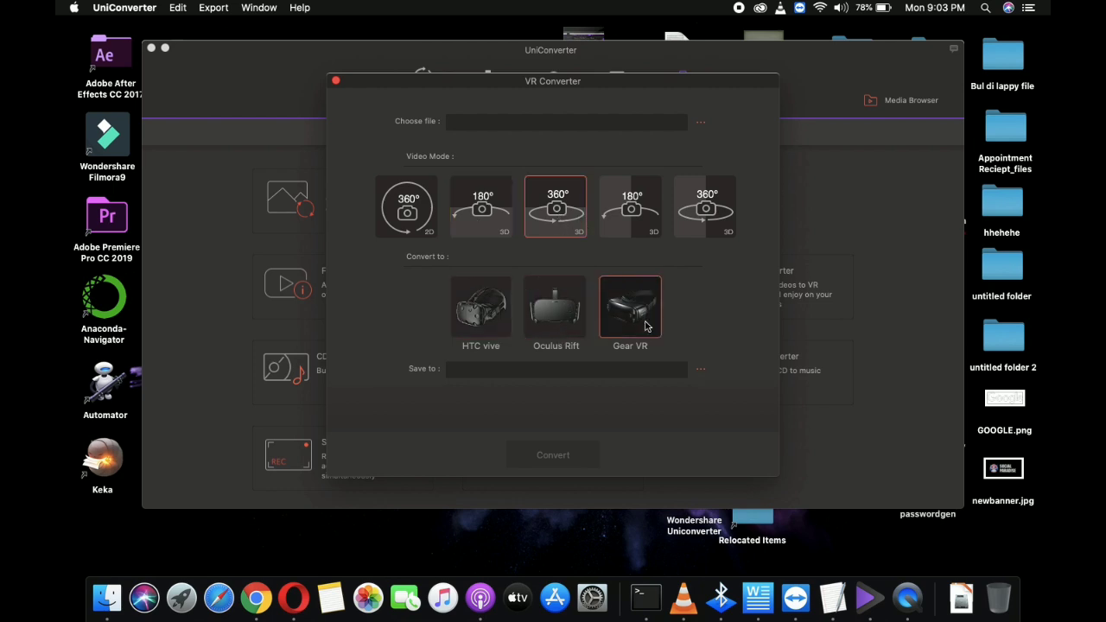
Close VR Converter, launch Screen Recorder, then go to the Burn page
click(336, 82)
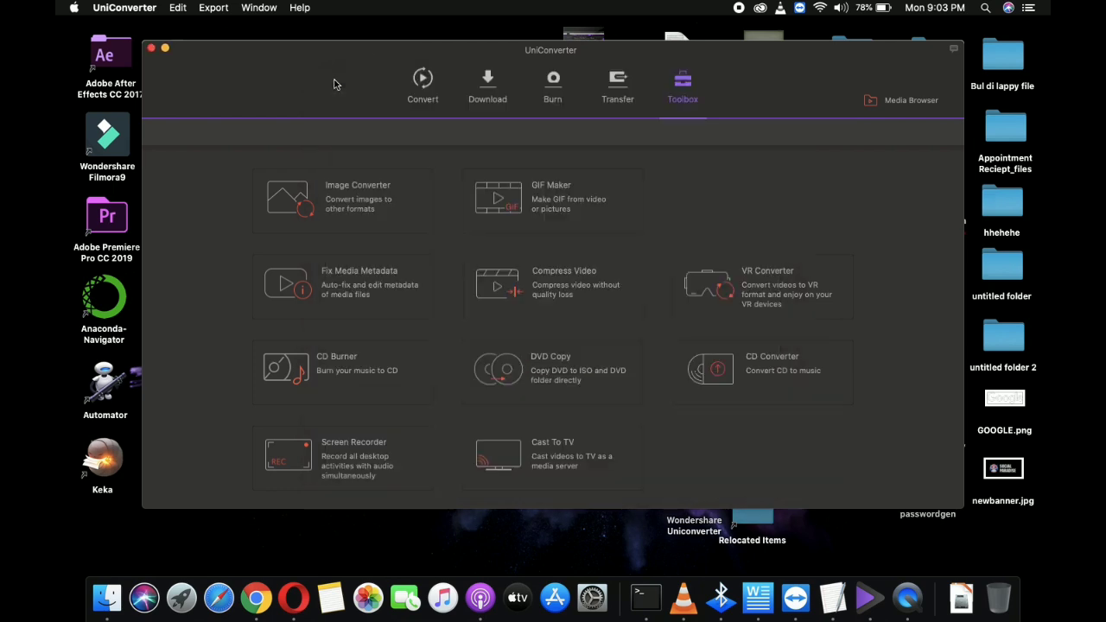
click(368, 435)
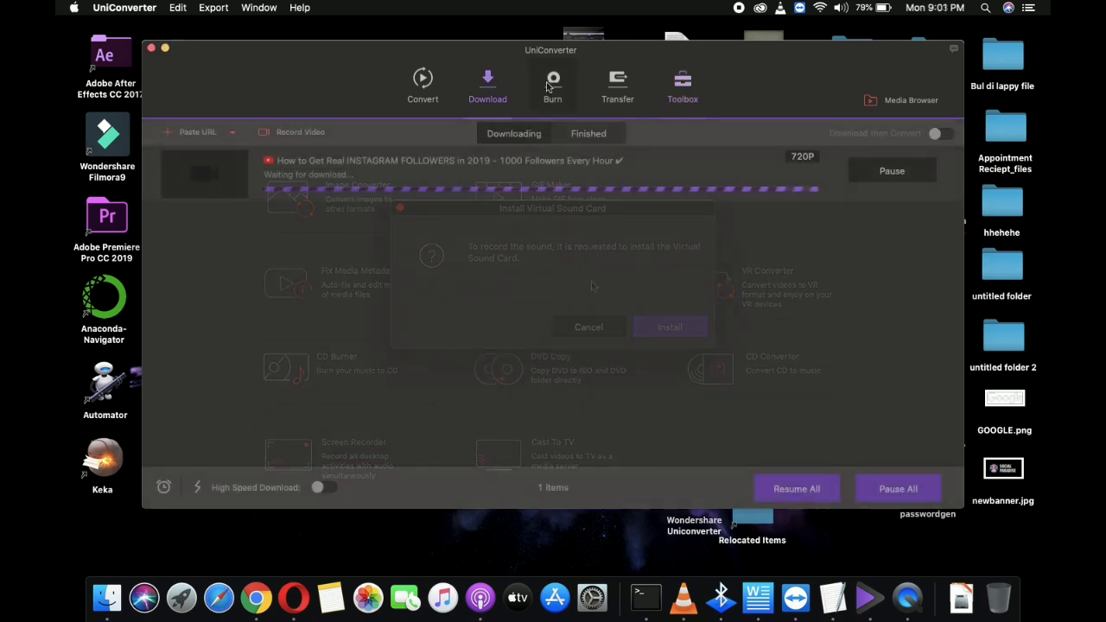
click(551, 84)
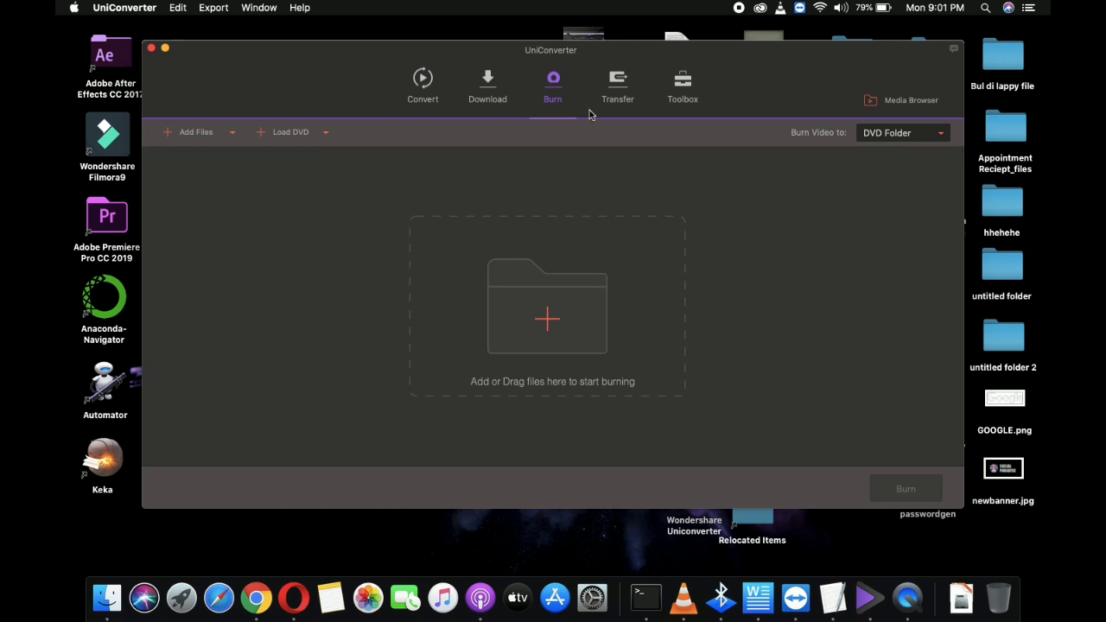
Show the USB device Transfer page and its Media Browser panel
click(619, 101)
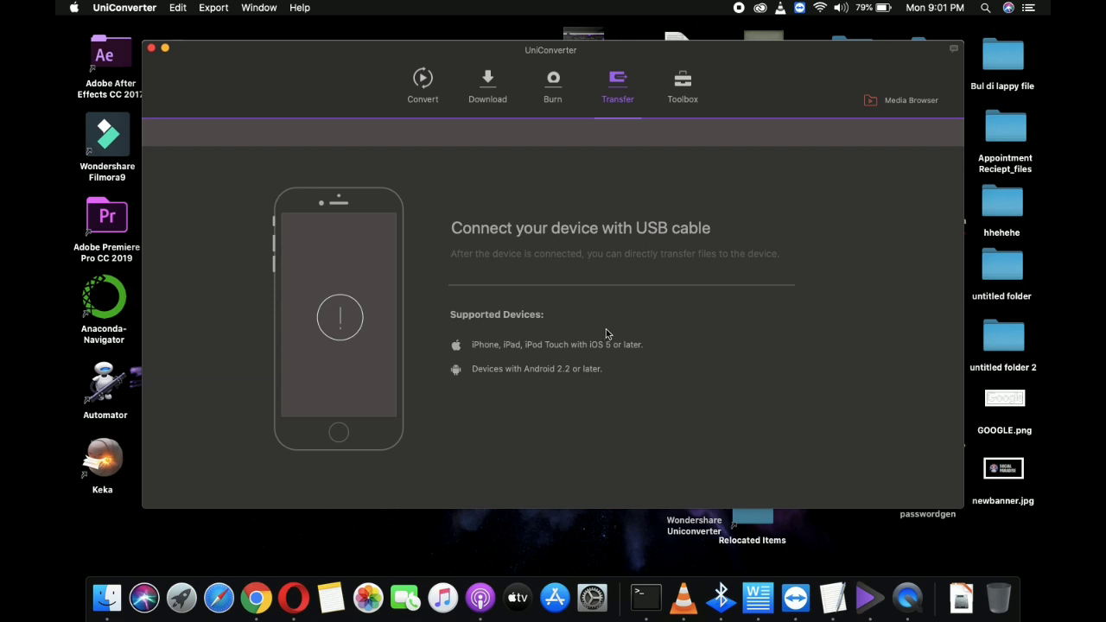
click(912, 101)
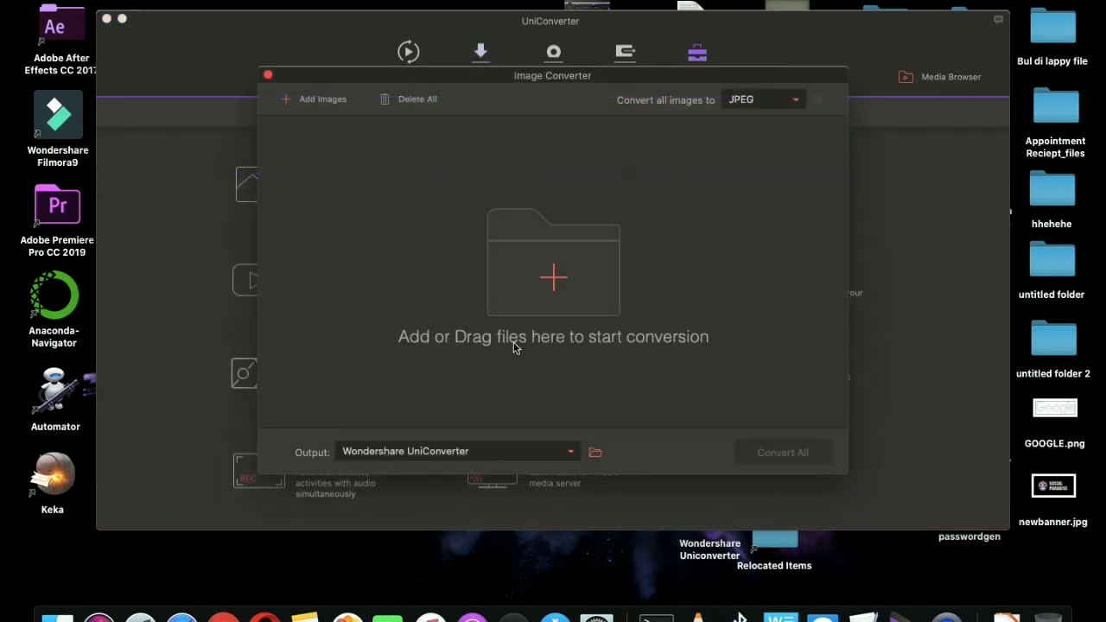
In VR Converter, browse for a file and choose Gear VR, then close the converter
click(580, 274)
scroll(554, 279, up, 2)
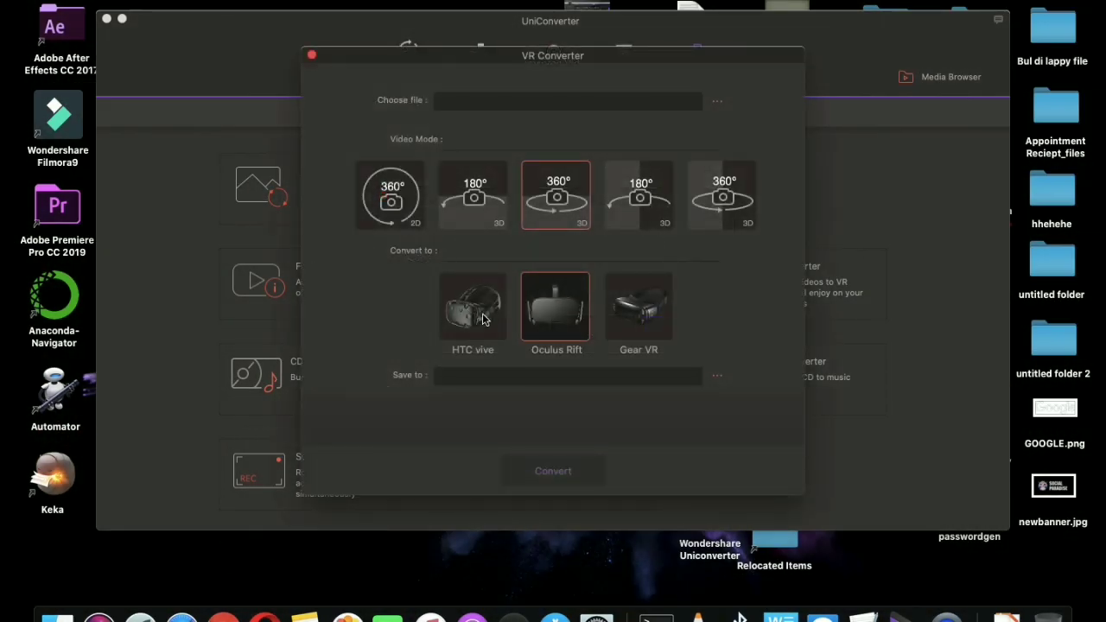
click(655, 328)
click(312, 55)
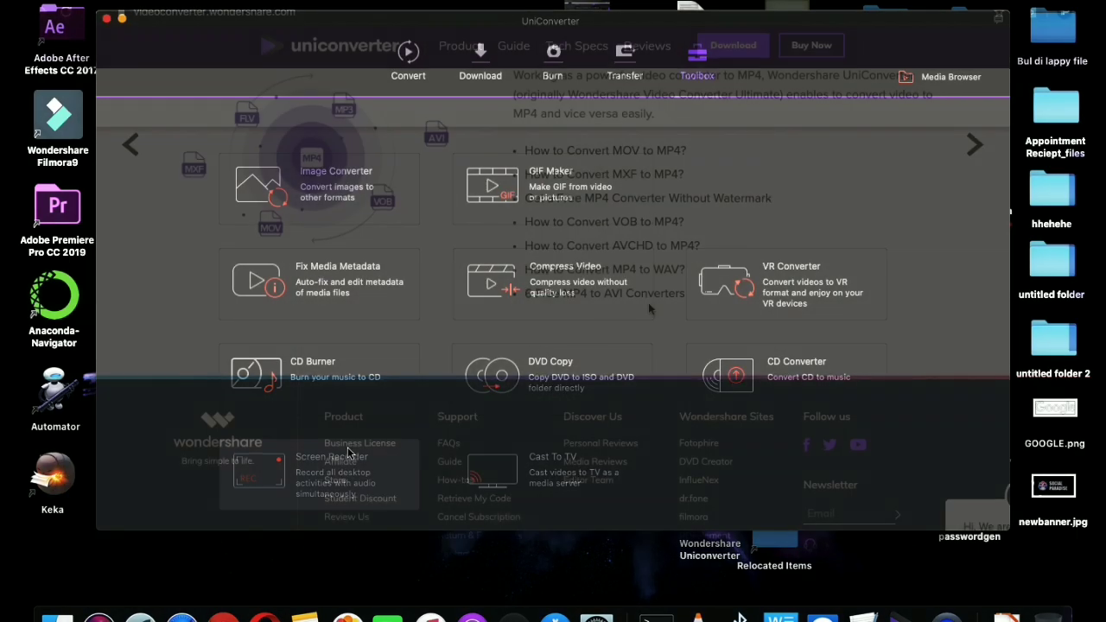